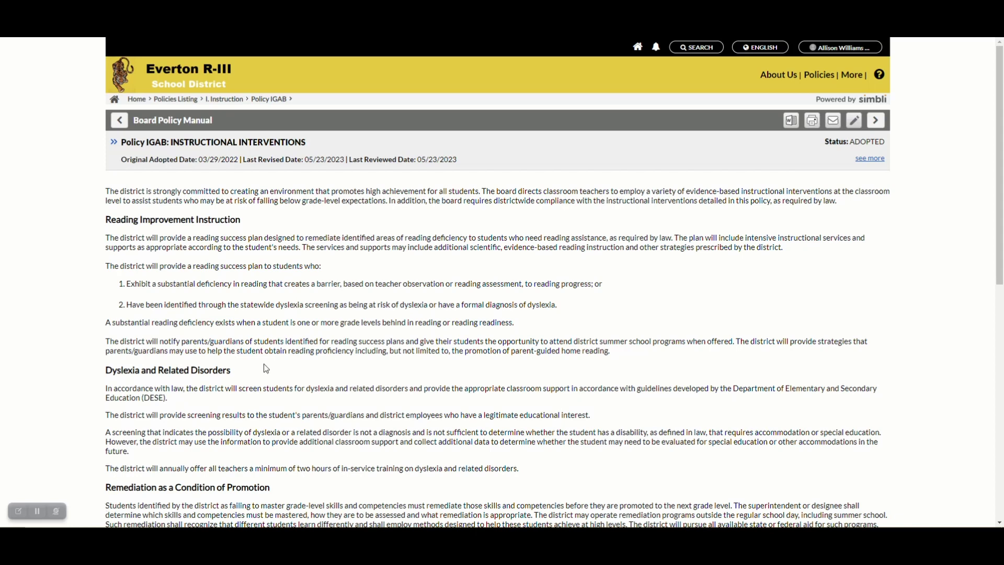
Step: Open Policy IGAB for editing, make the editing area taller, and toggle Maximize on and off
left_click(855, 127)
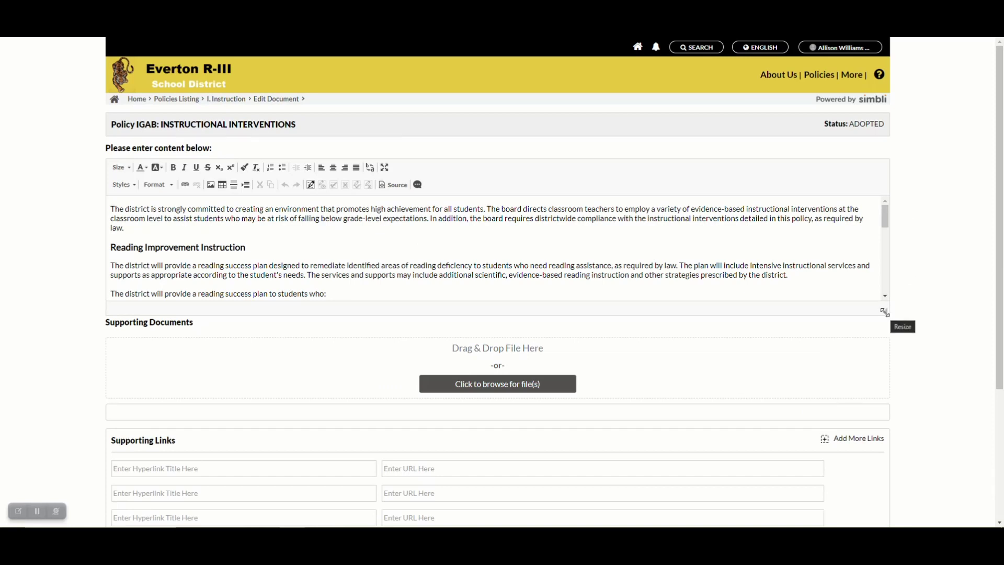
left_click_drag(884, 313, 903, 508)
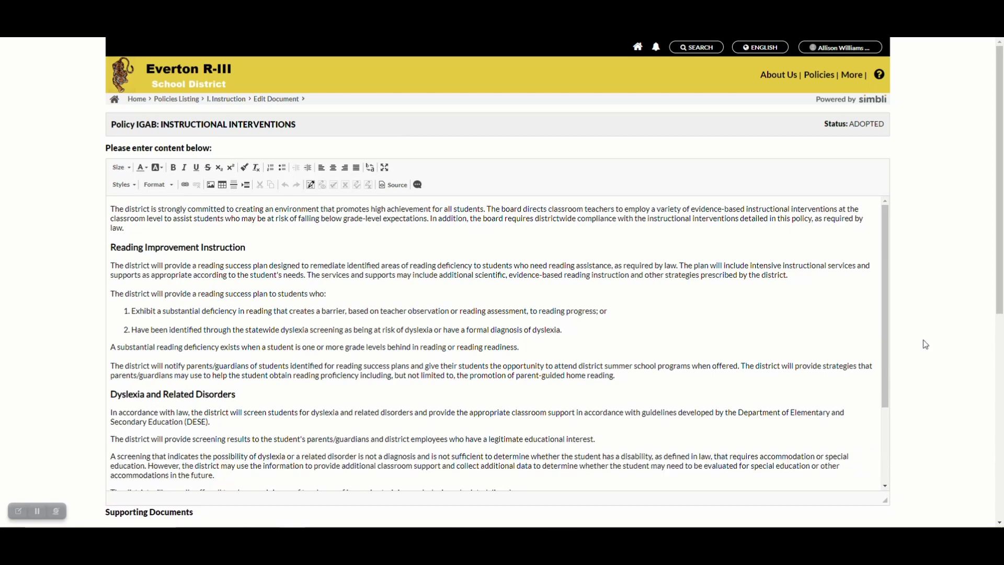
left_click(385, 169)
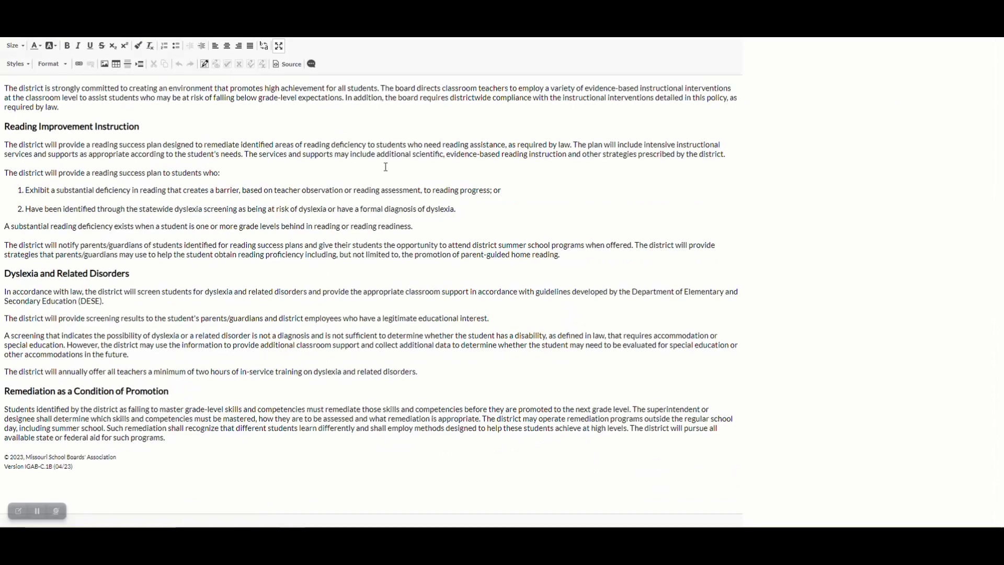
left_click(280, 47)
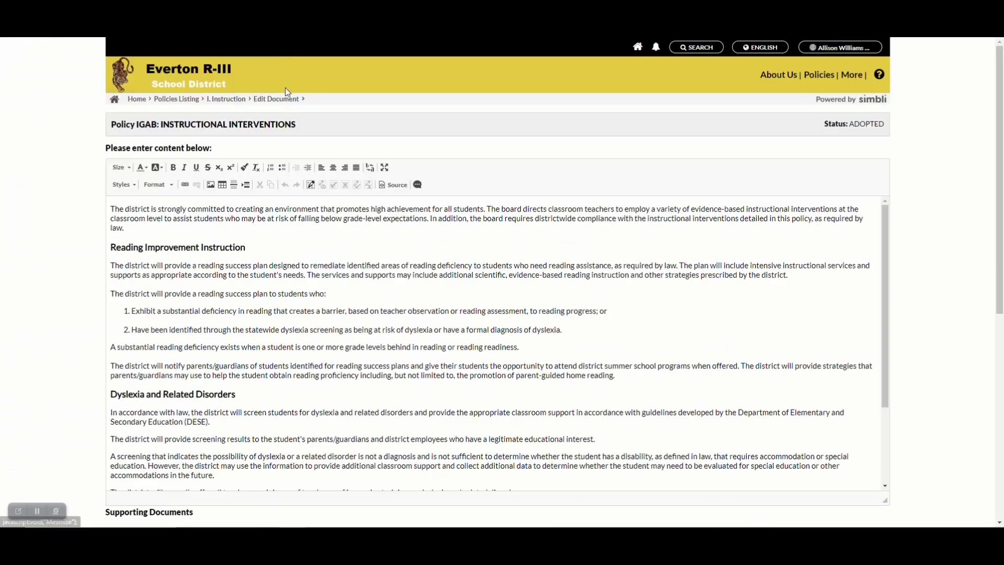
Step: Switch on Start tracking changes in the editor toolbar
left_click(312, 186)
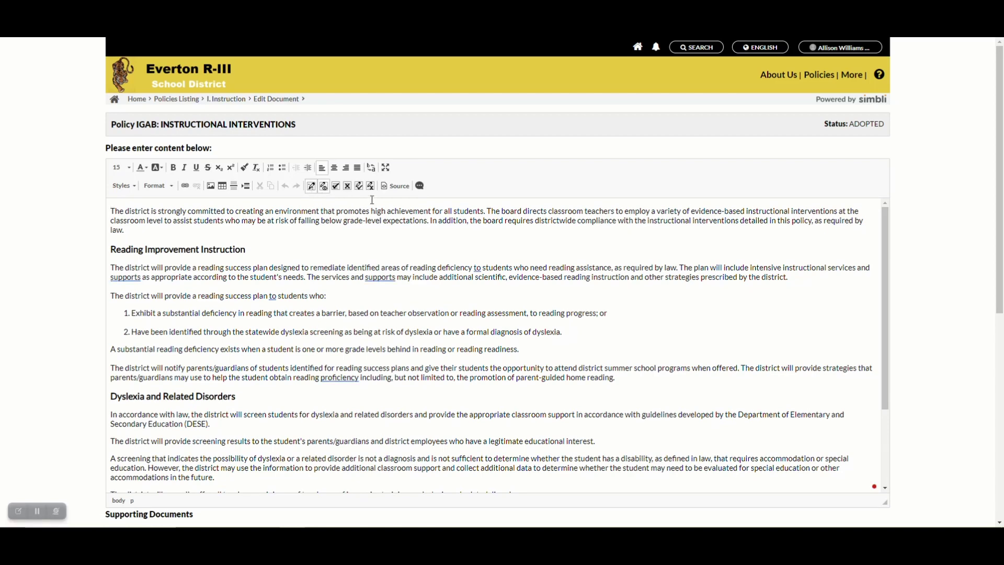
Step: Insert a 'Reading' line after 'law.' and strike out part of the intro's second sentence
left_click(365, 229)
key("Return")
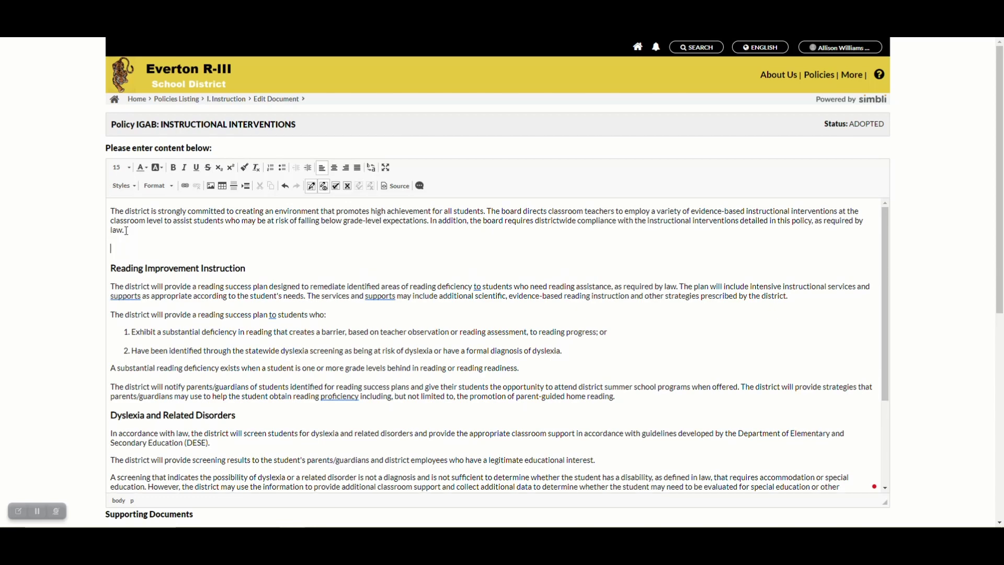
type("Reading")
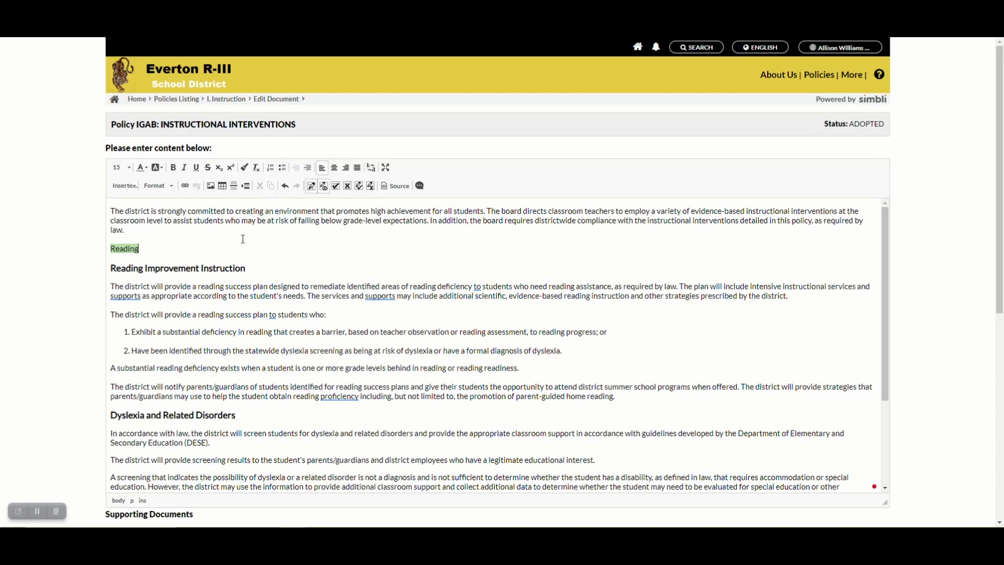
left_click_drag(488, 210, 770, 211)
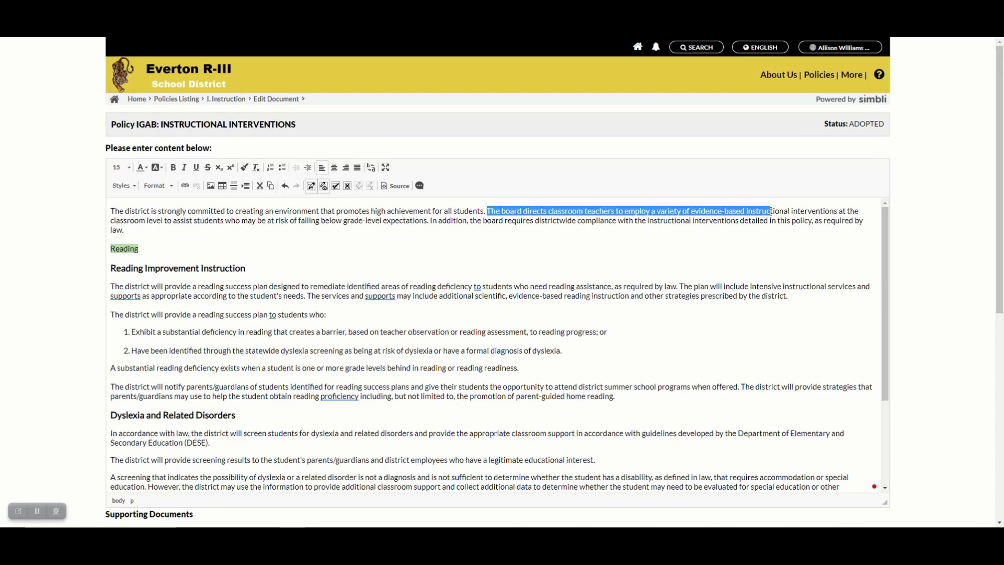
key("Delete")
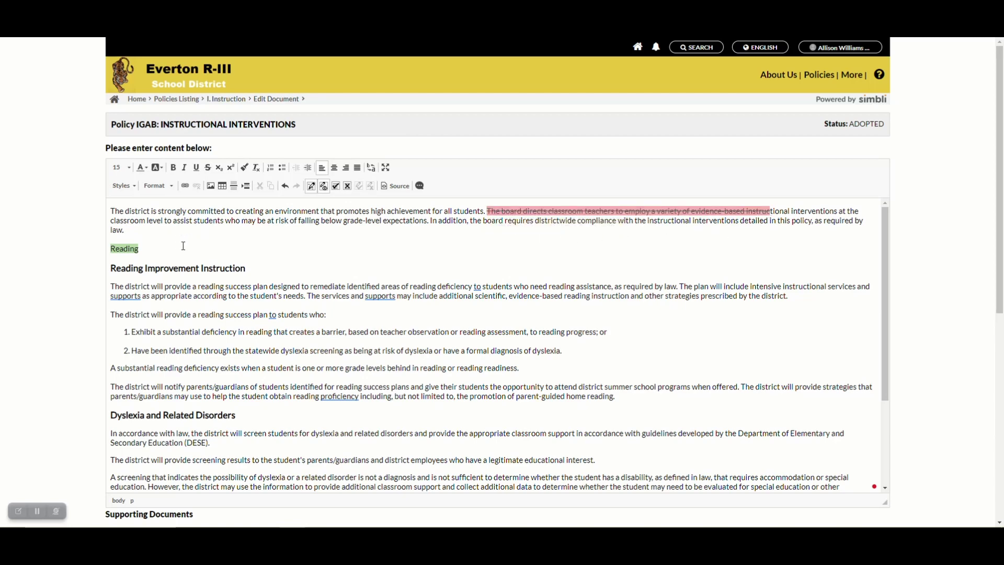
Step: Add a new sample paragraph below the 'Reading' line
left_click(163, 249)
key("Return")
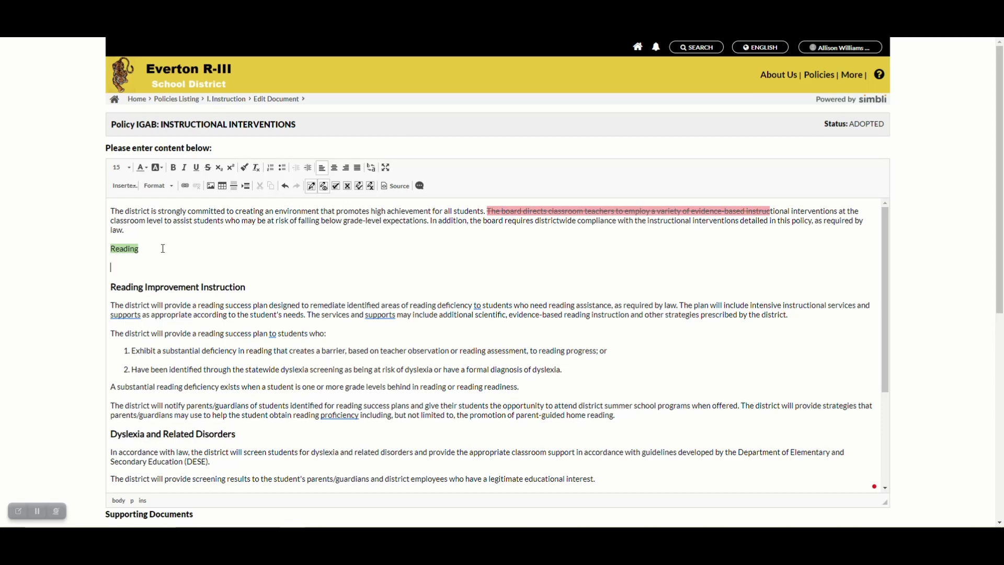
type("This is the paragraph I would like to have in my policy.")
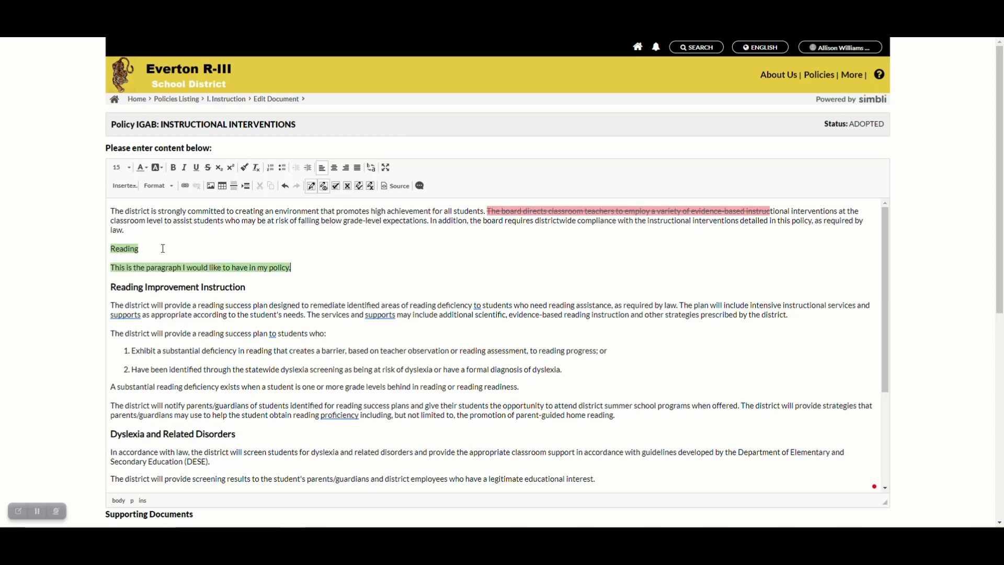
Step: Apply the Heading 3 format to the 'Reading' line from the Format dropdown
left_click(157, 186)
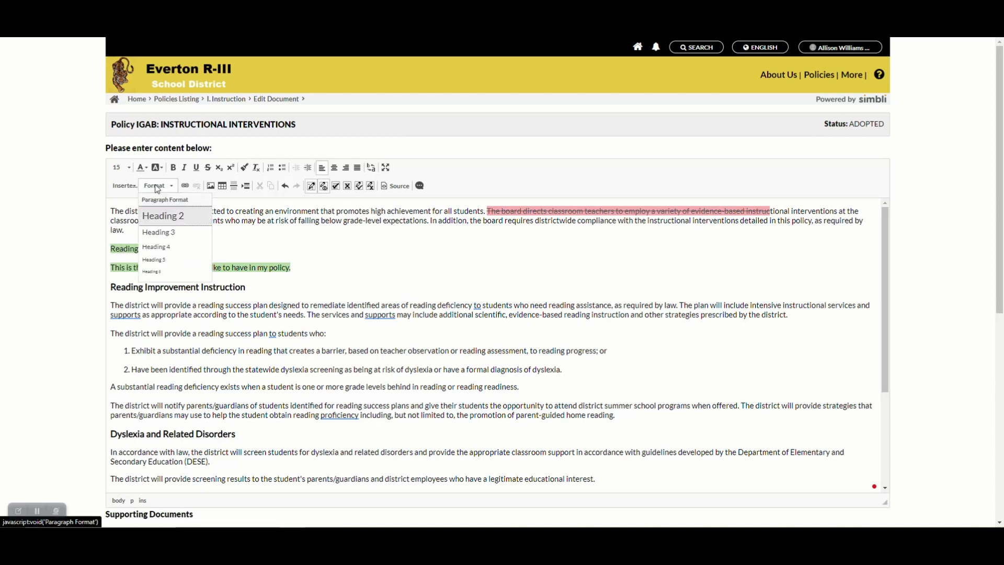
left_click(157, 238)
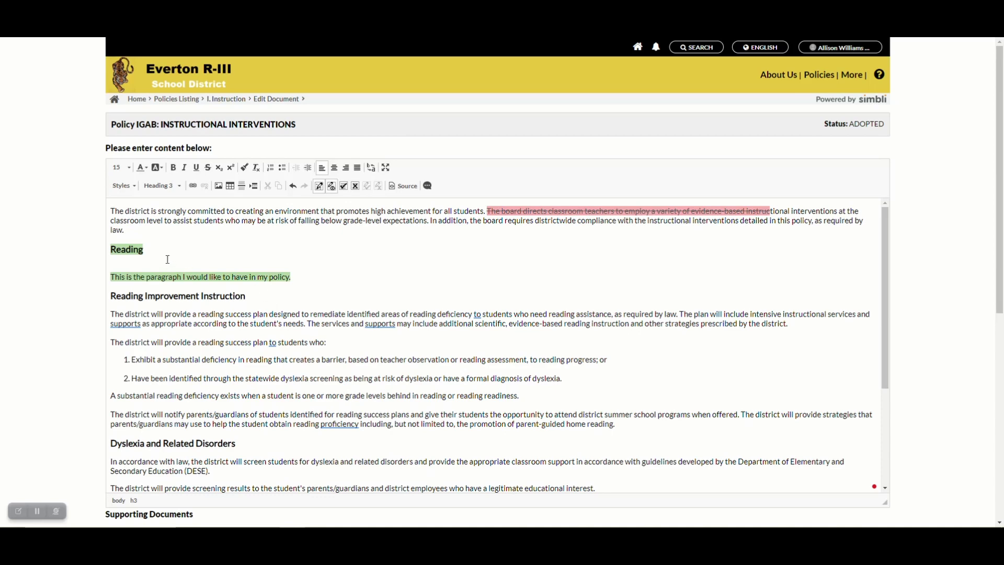
left_click(126, 250)
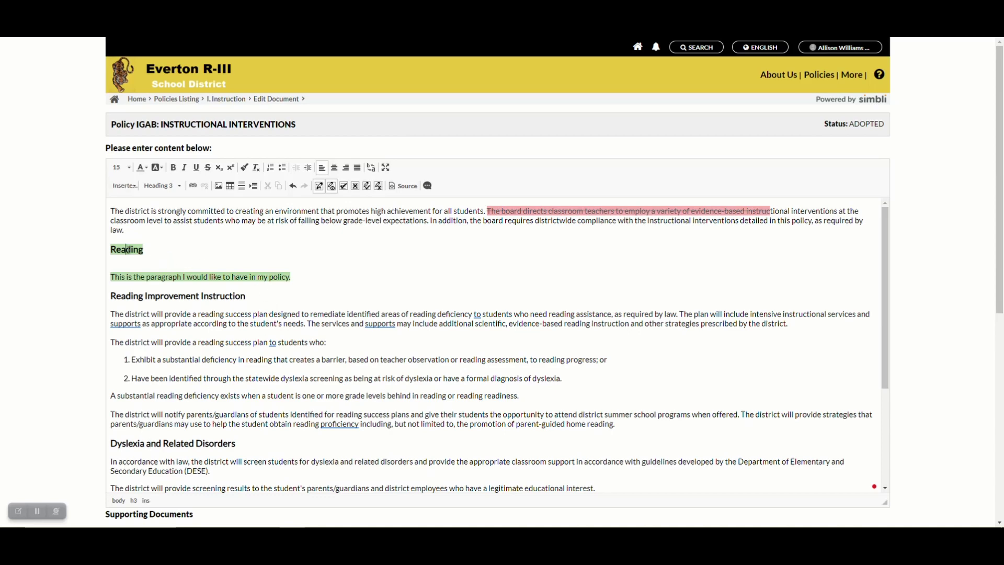
left_click(151, 194)
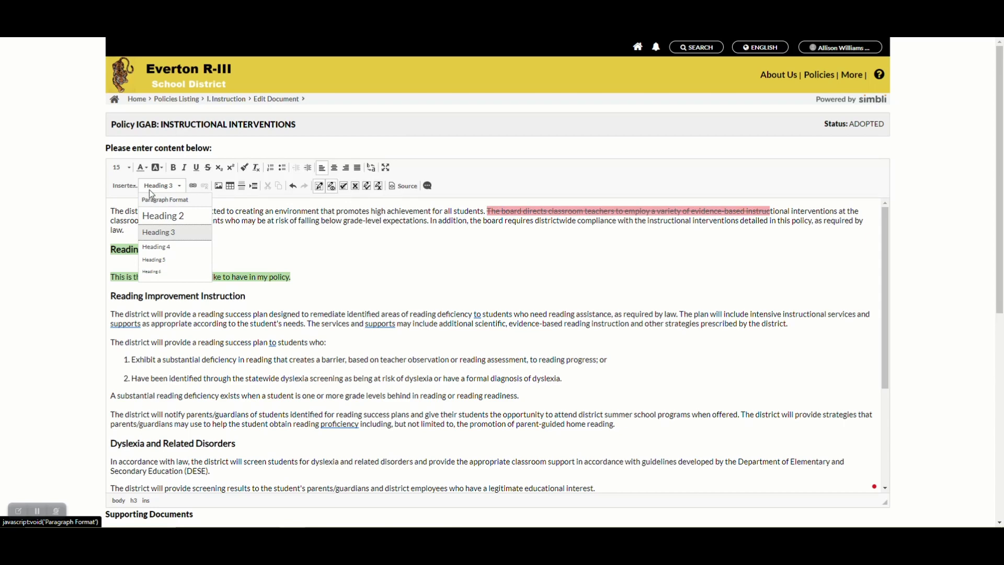
left_click(153, 191)
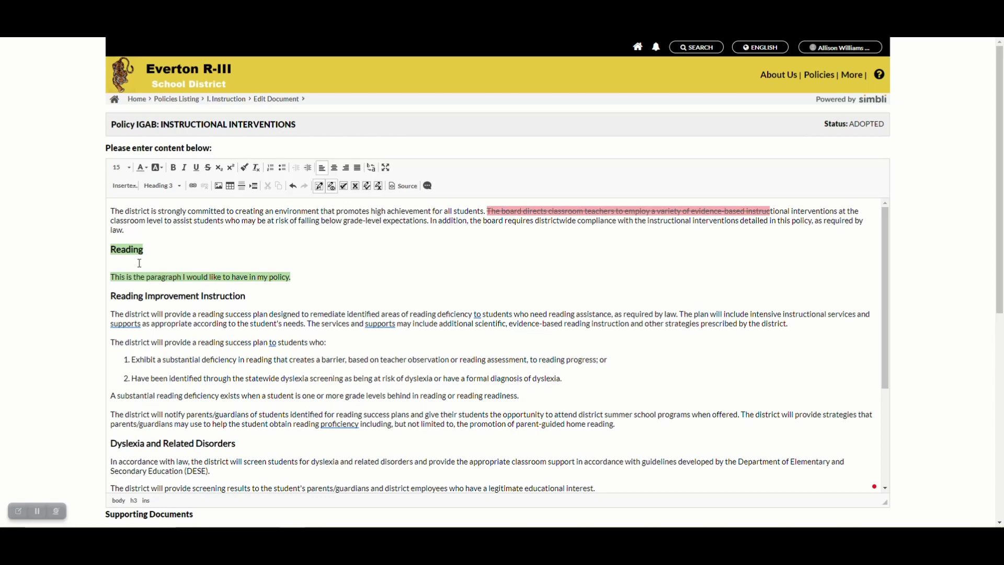
Step: Below the sample paragraph, add a two-item numbered list, then 'This is the rest of my paragraph.'
left_click(298, 278)
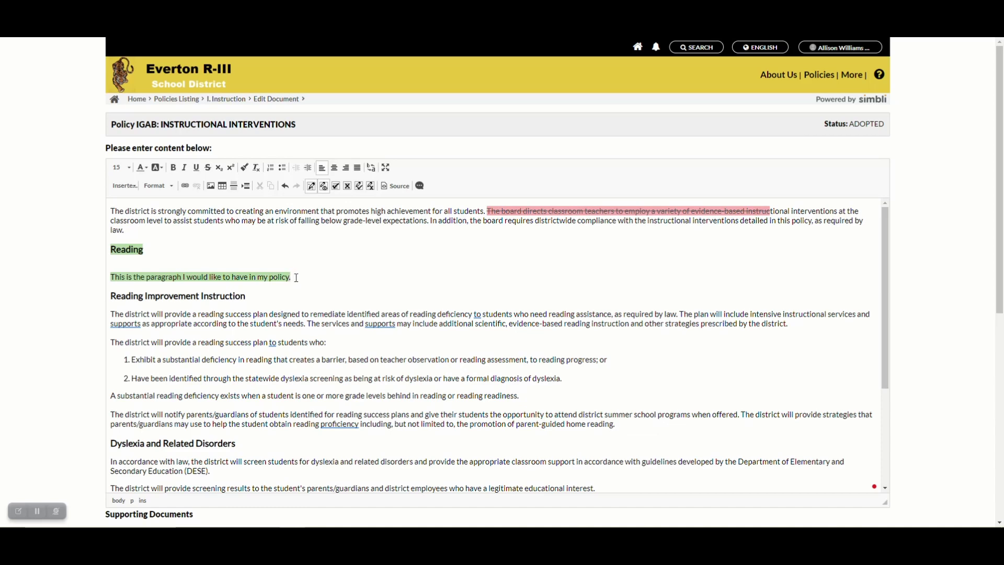
key("Return")
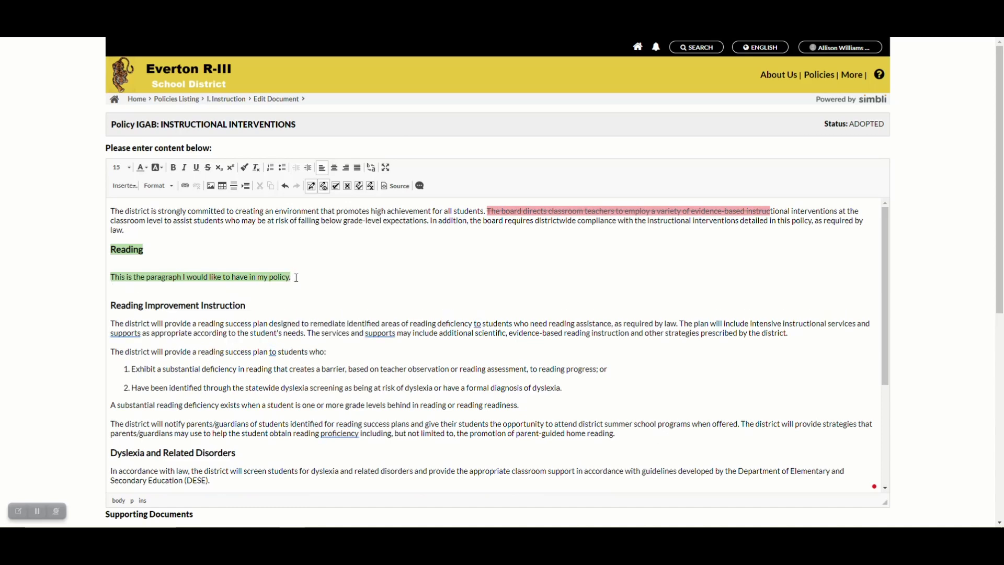
left_click(269, 171)
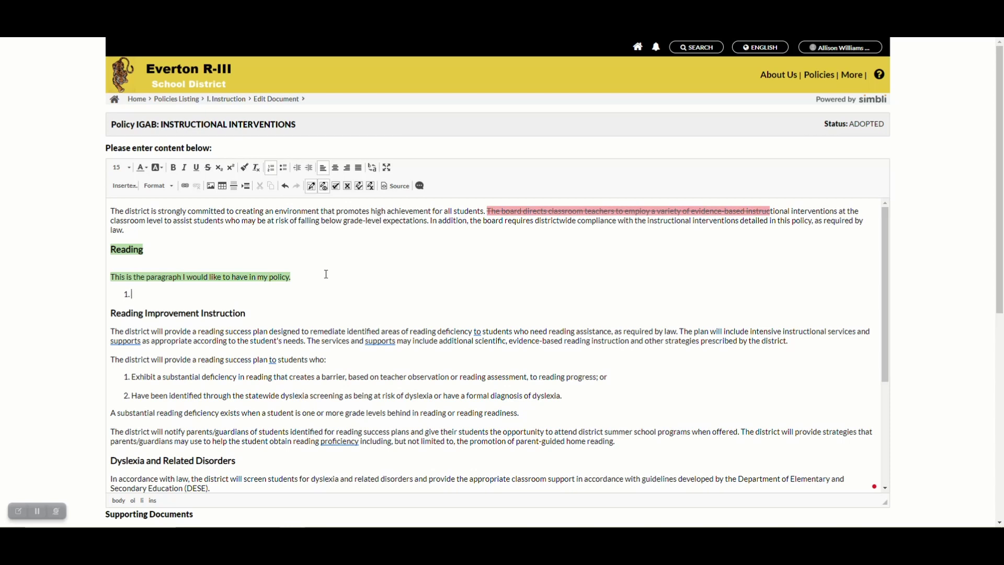
type("This is the first number in my list.")
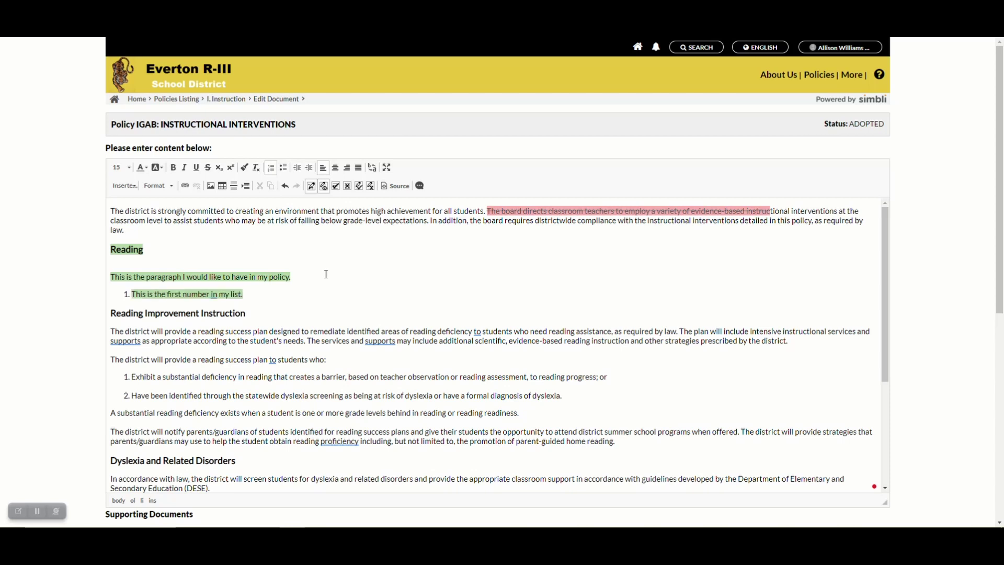
key("Return")
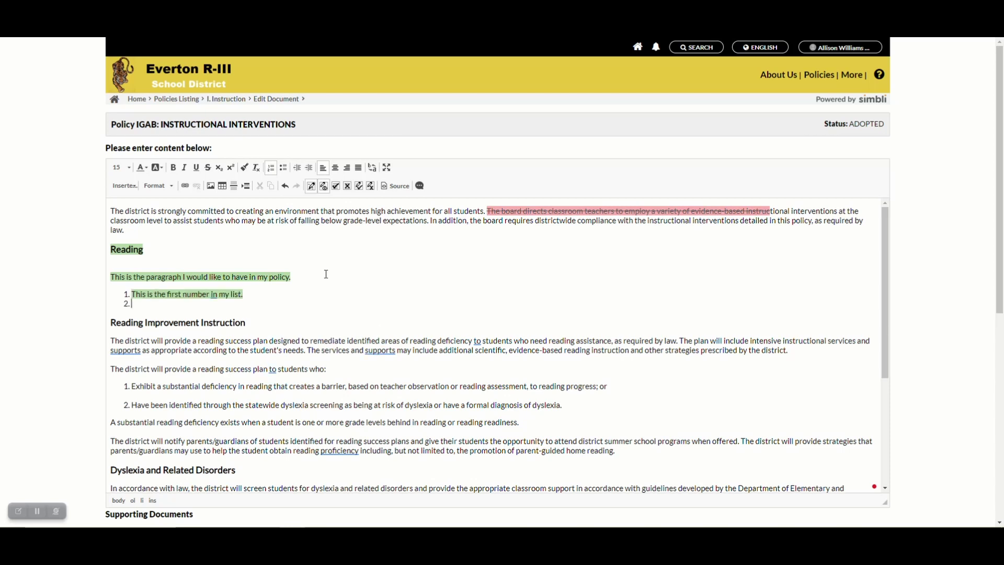
type("This is the second item in my list.")
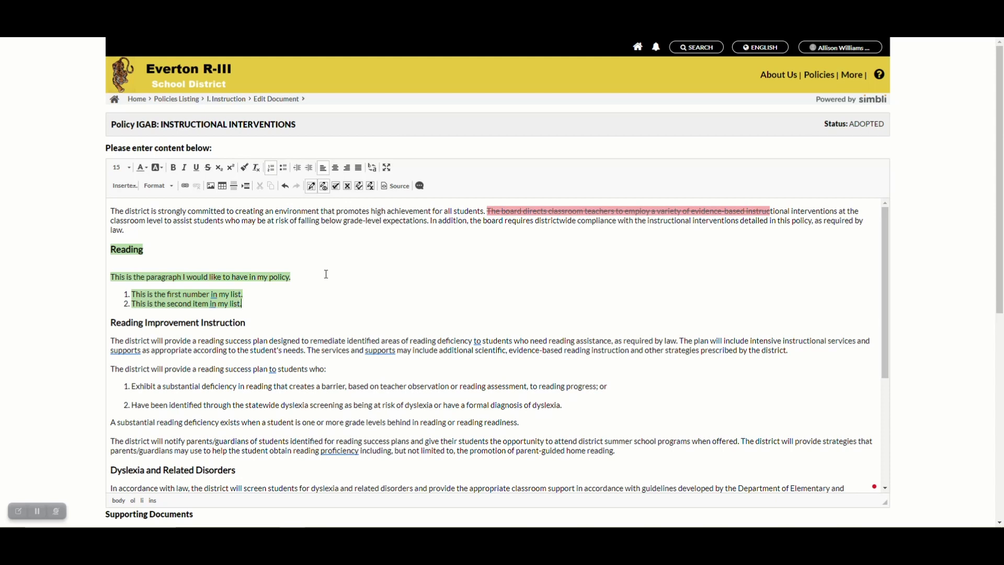
key("Return")
key("Return")
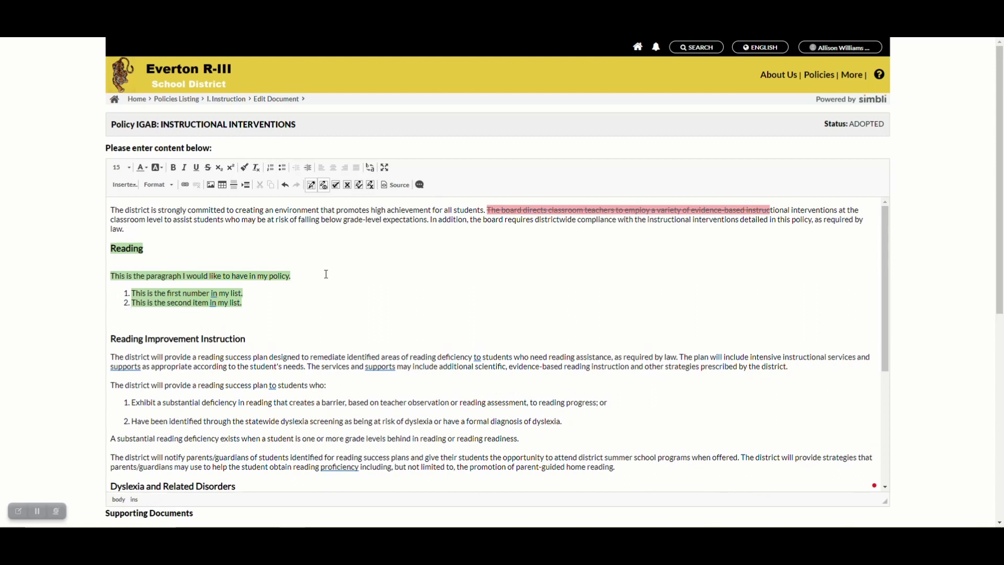
type("This is the rest of my paragraph.")
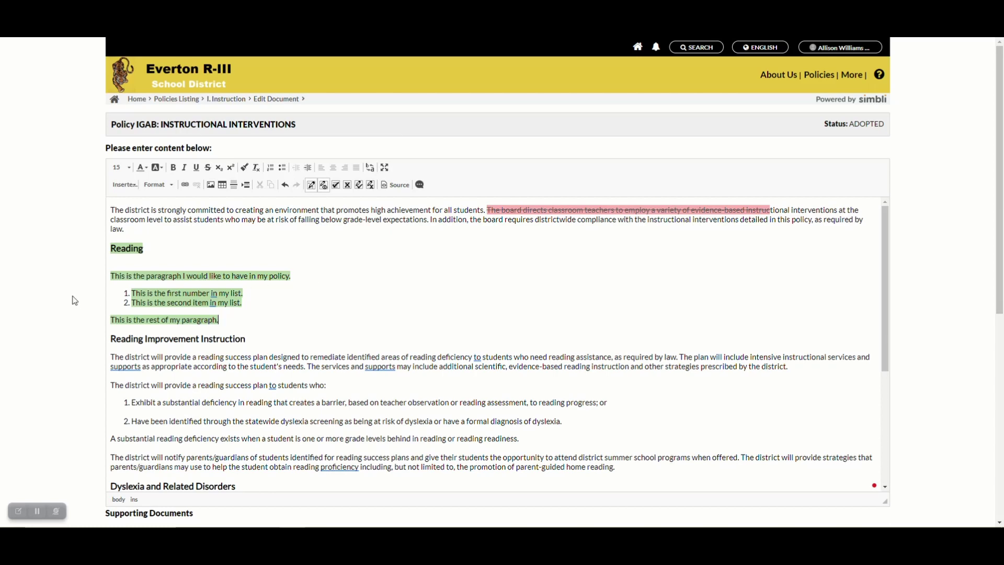
Step: Save and close the editor so IGAB saves as a draft, then reopen it for editing
scroll(59, 301, "down", 7)
scroll(58, 300, "up", 6)
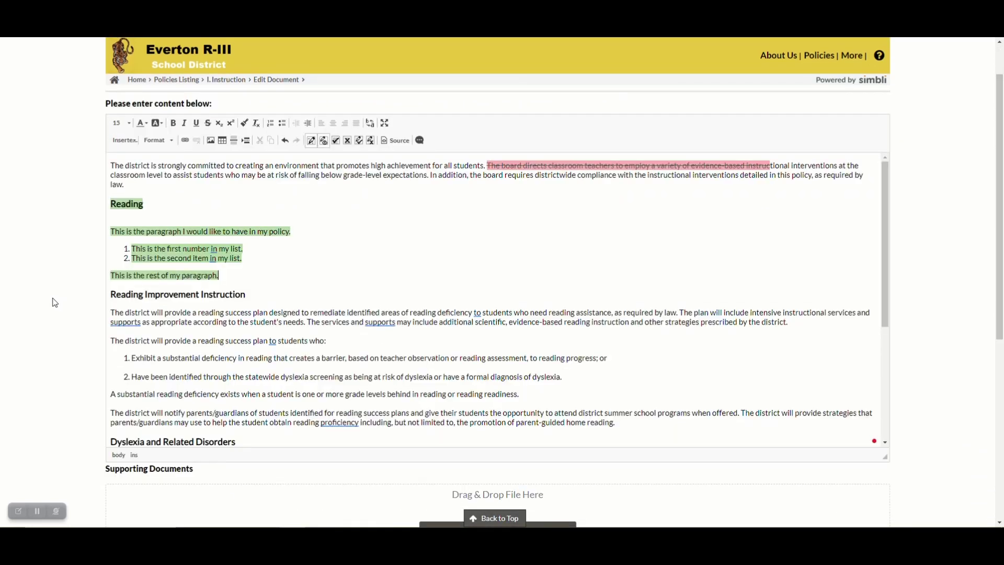
scroll(54, 302, "down", 6)
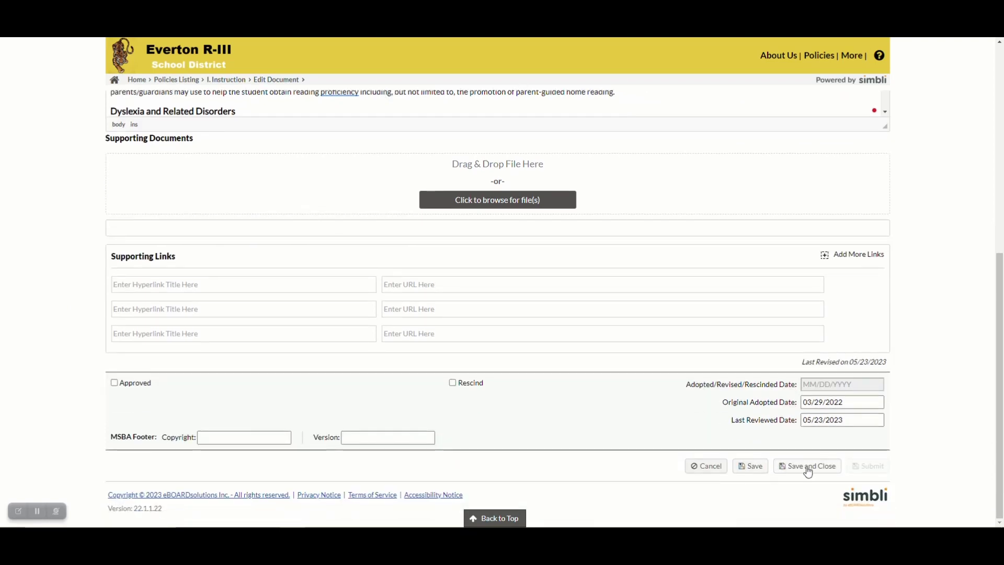
left_click(808, 466)
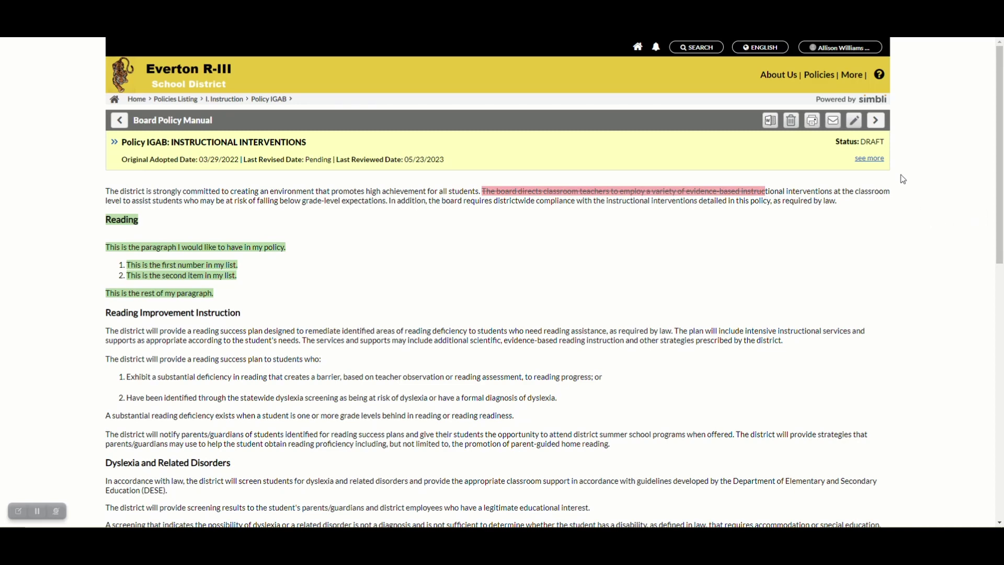
left_click(856, 127)
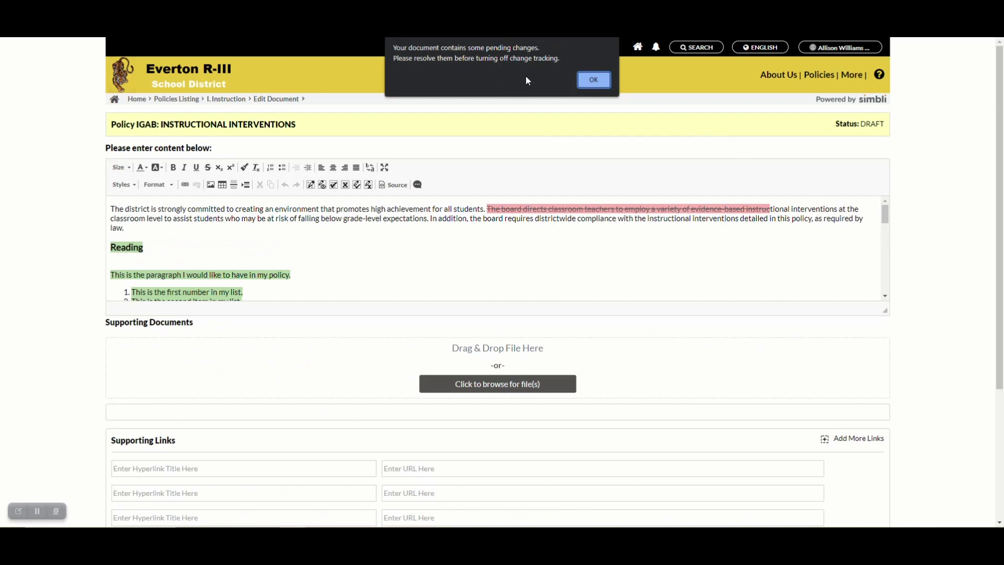
Step: Dismiss the pending-changes warning, enlarge the editing area, and put the caret after 'Reading'
left_click(602, 85)
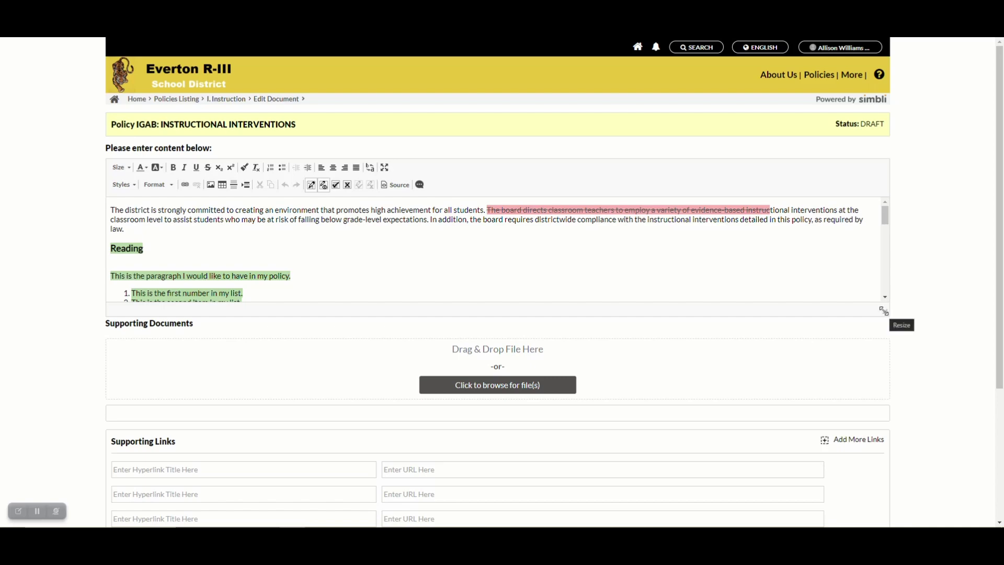
left_click_drag(884, 310, 919, 503)
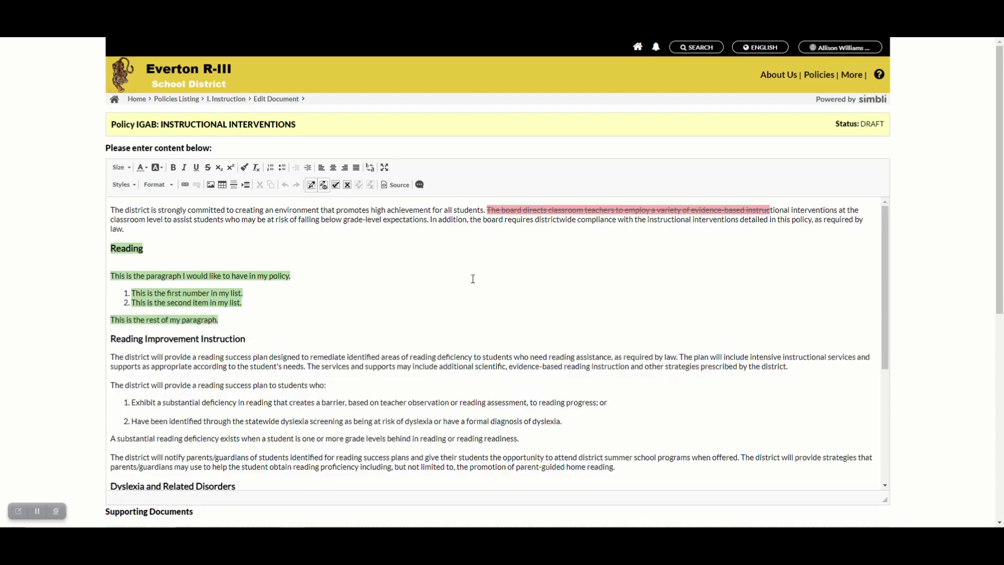
left_click(274, 243)
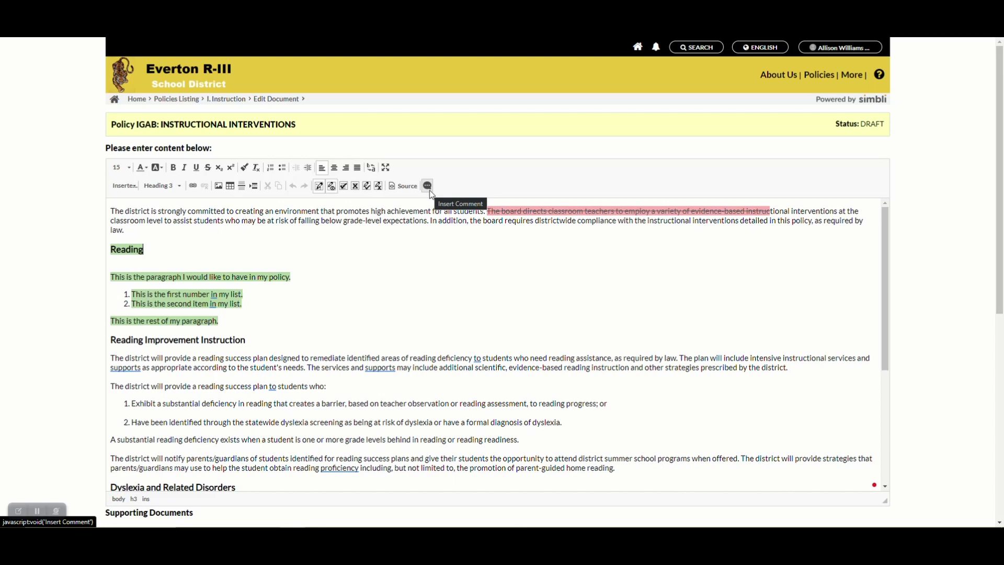
Step: Add and save the comment 'I would like to add this section.' on the Reading heading
left_click(429, 189)
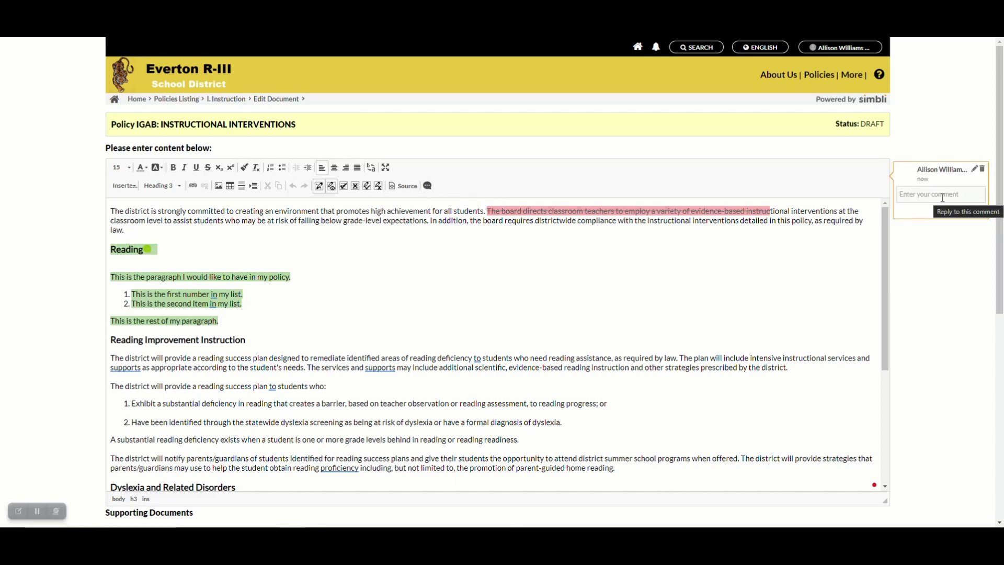
type("I would like to add this section.")
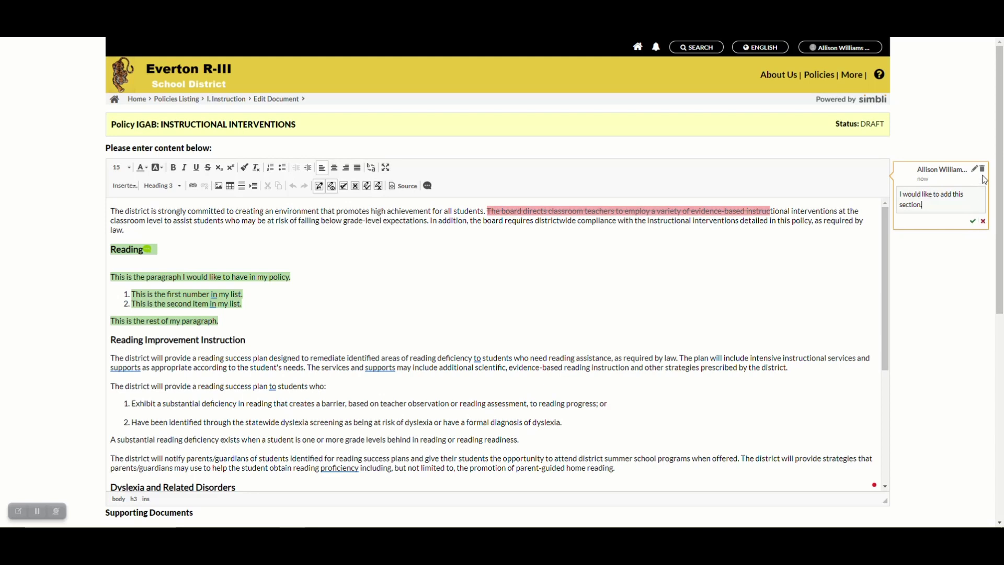
left_click(972, 220)
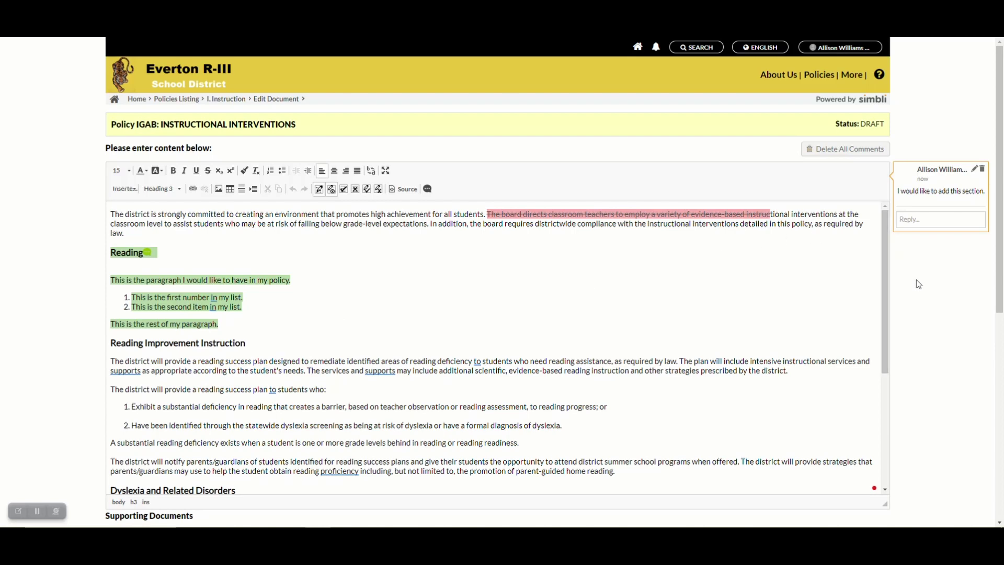
Step: Save and close the editor, returning to the Board Policy Manual list showing IGAB as DRAFT
scroll(917, 283, "down", 7)
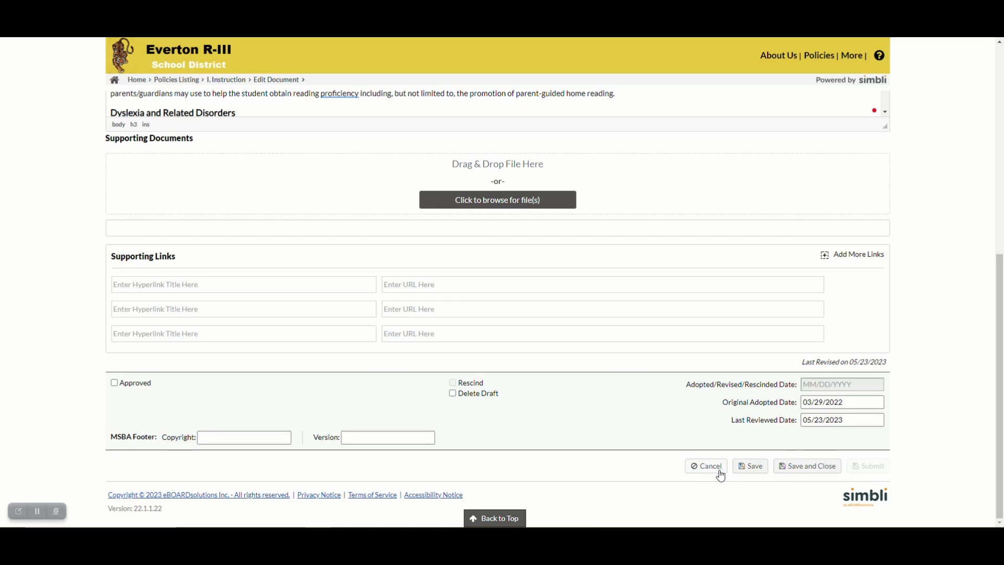
left_click(805, 466)
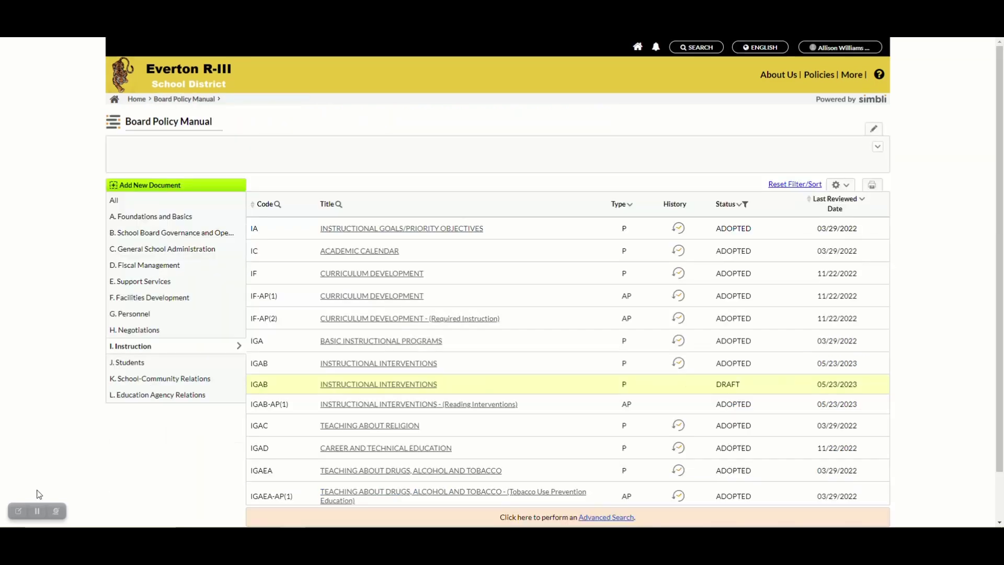